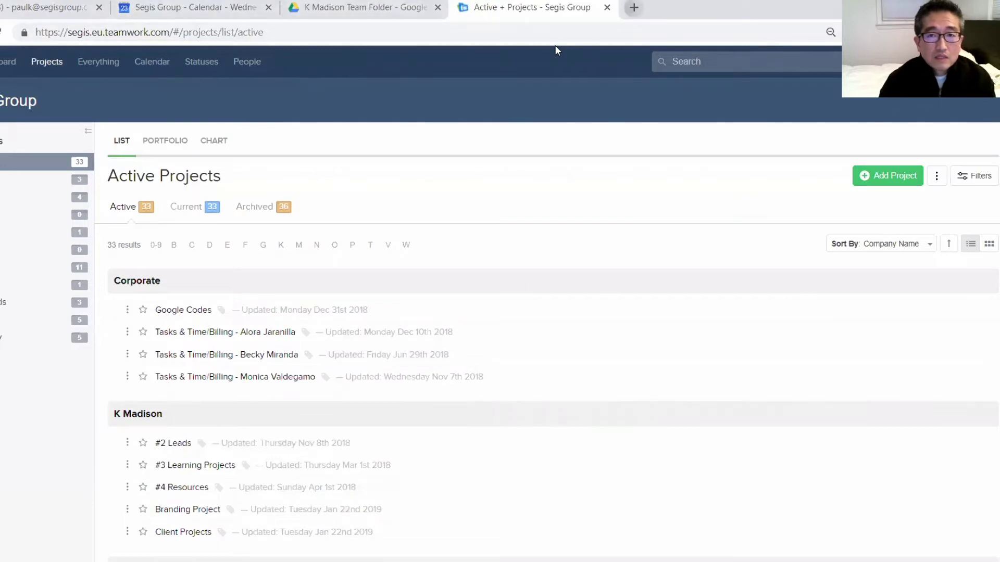
Go to kajabi.com, enter the admin, and log out of the current account.
text(kaj)
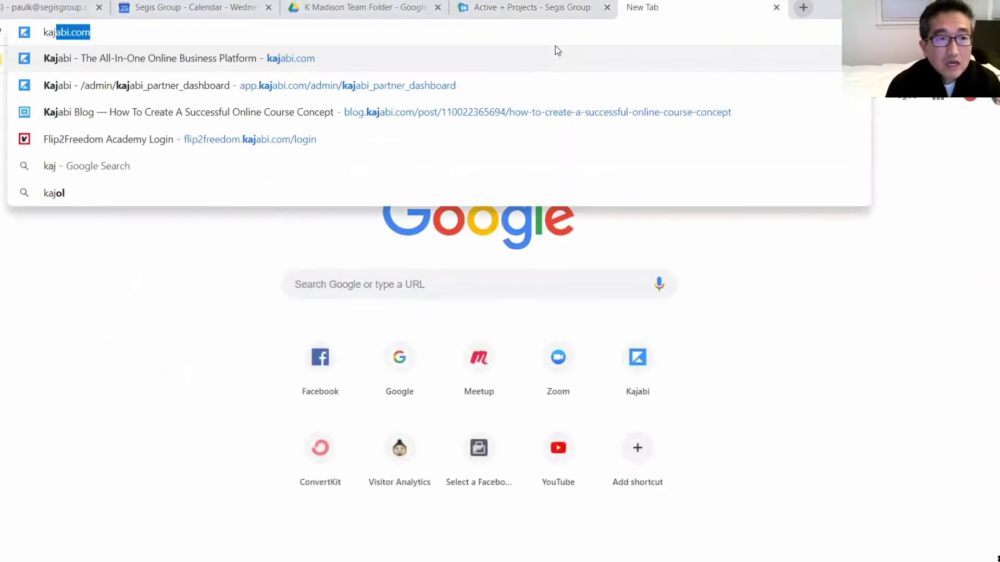
key(Return)
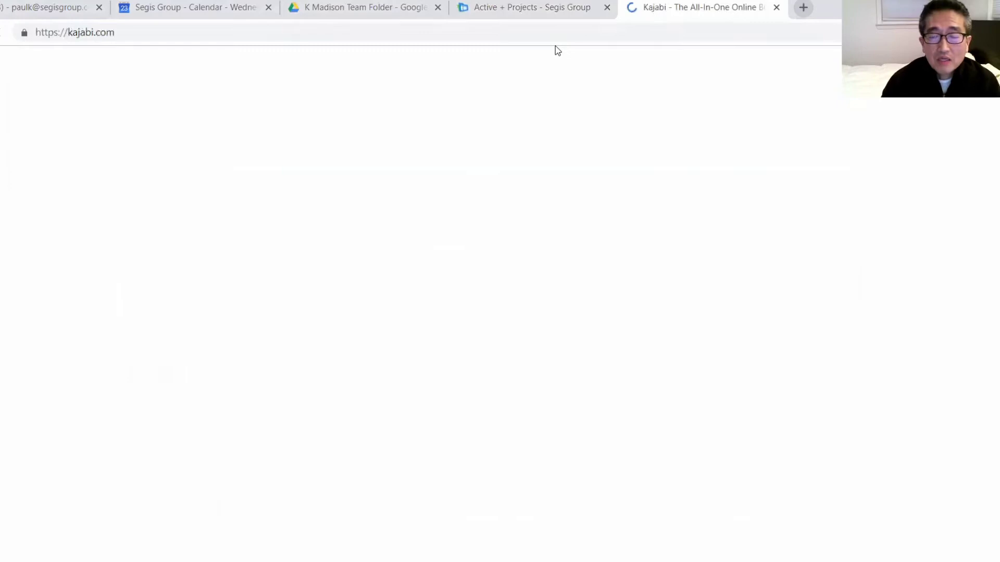
click(739, 105)
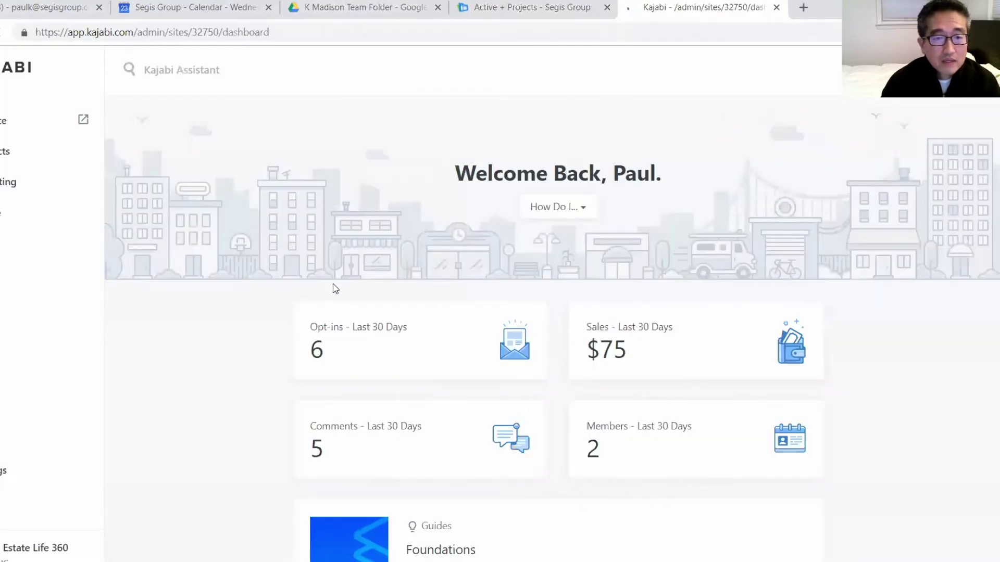
click(32, 548)
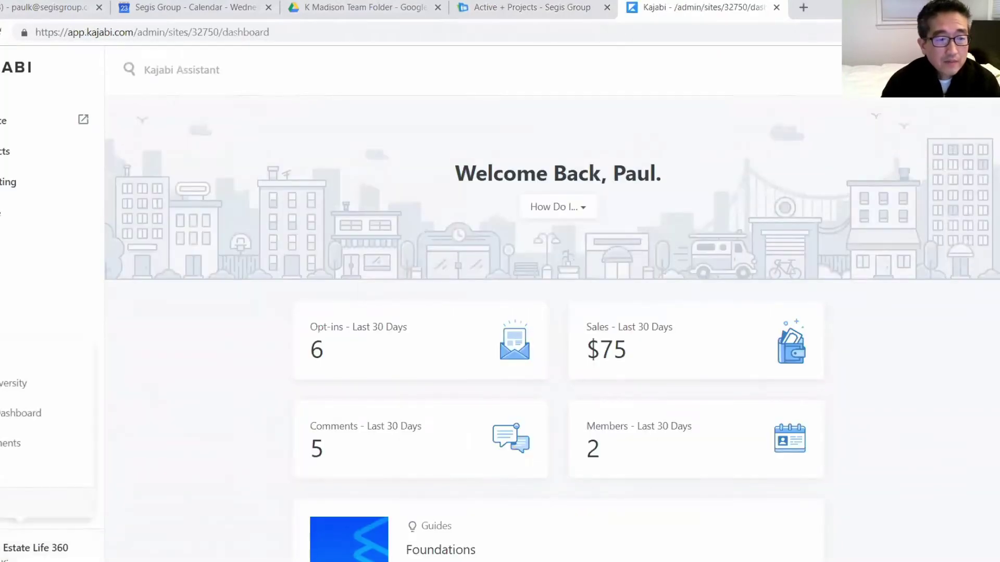
click(20, 494)
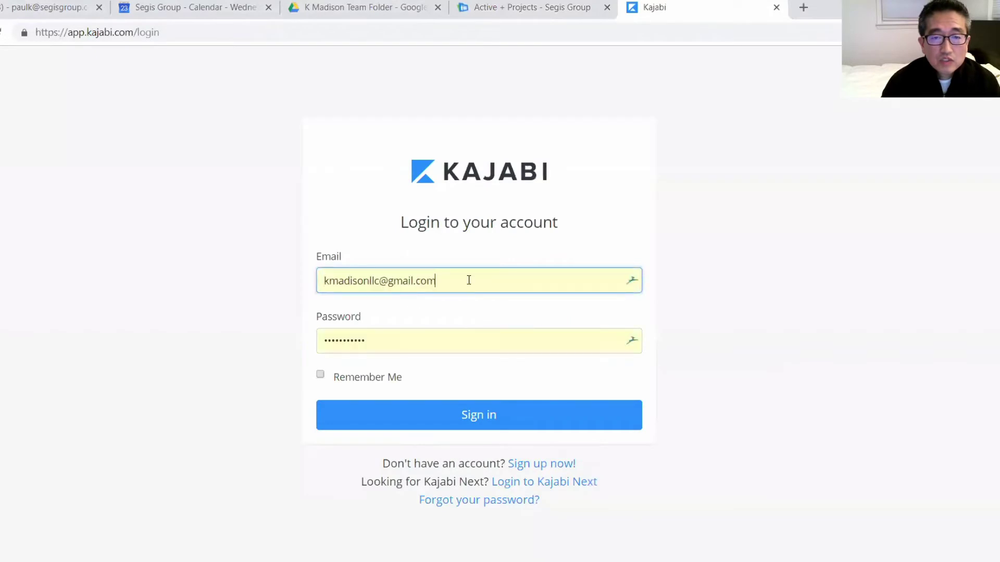
Clear the email field and sign in with the other saved account.
drag(438, 284, 255, 294)
key(BackSpace)
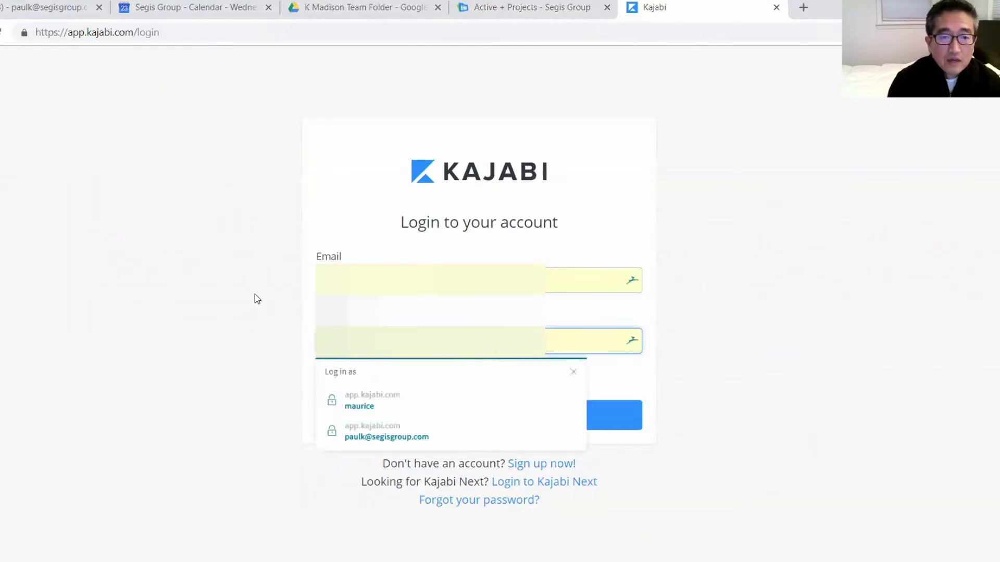
key(Escape)
click(383, 281)
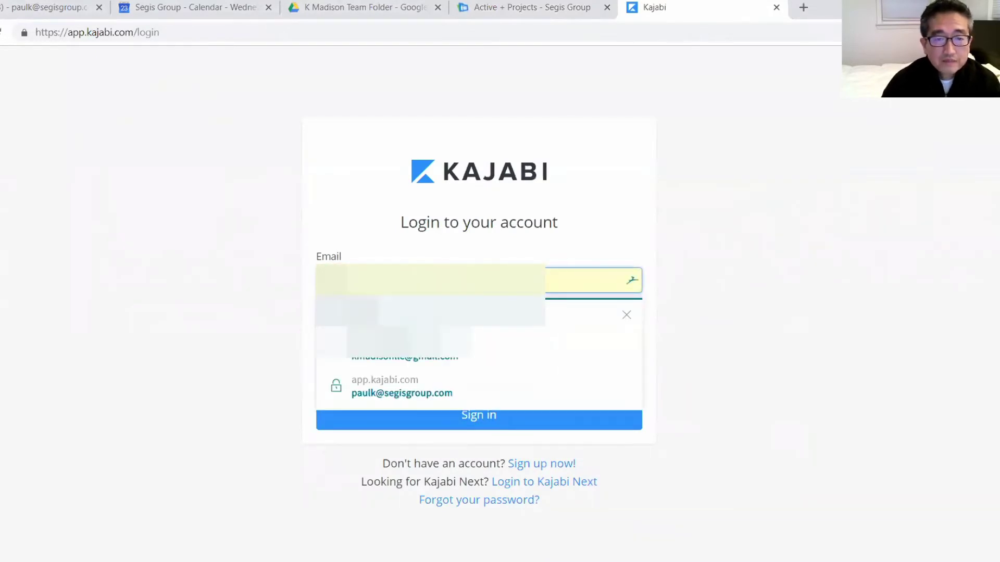
click(382, 385)
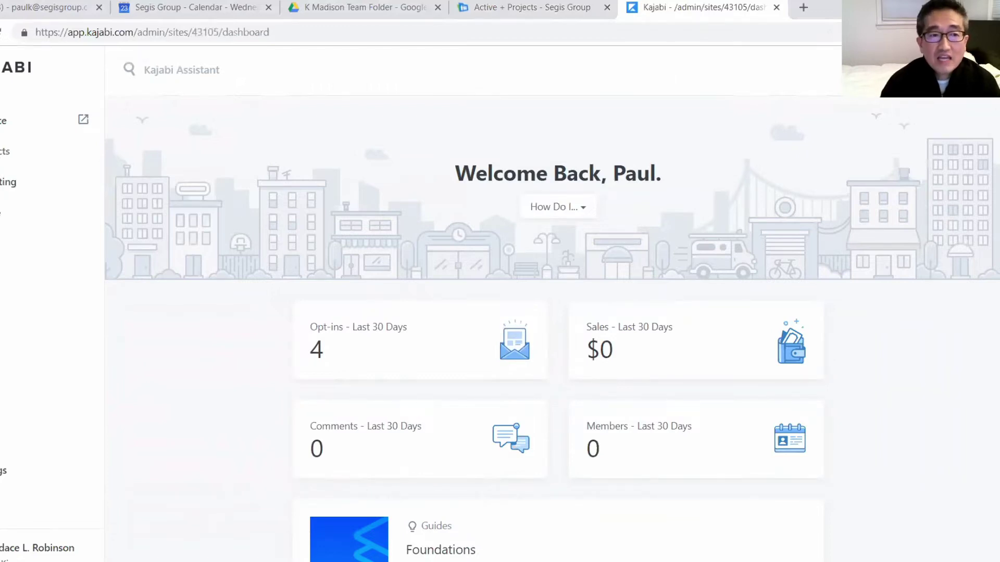
From Marketing > Forms, view the Live Webinar Waitlist form's 31 submissions.
click(8, 182)
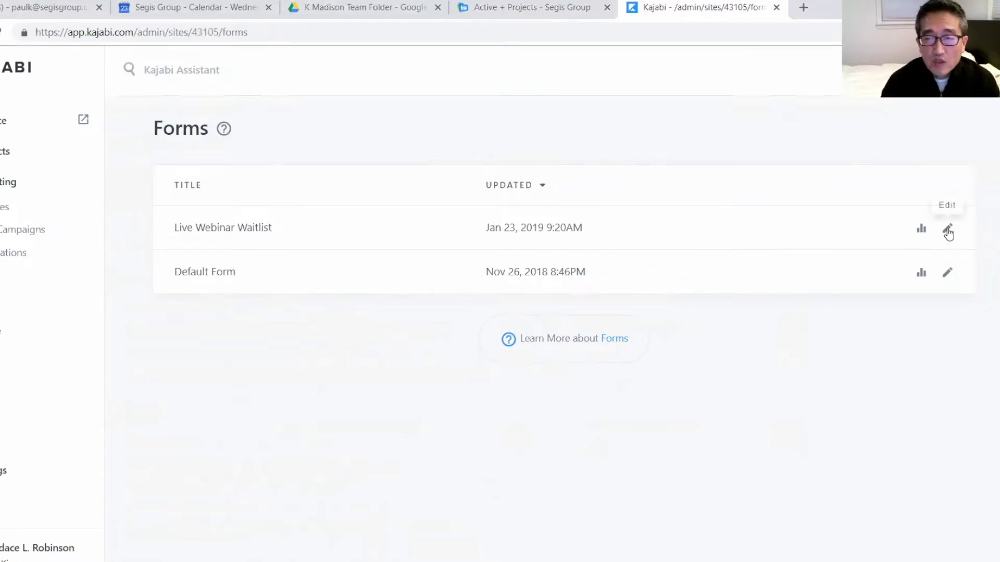
click(920, 229)
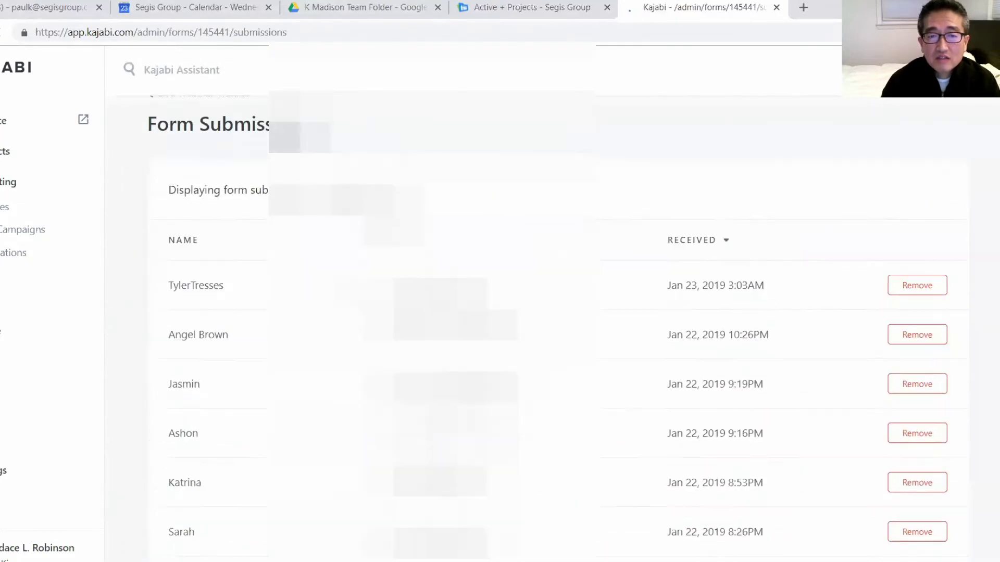
scroll(566, 323, down, 5)
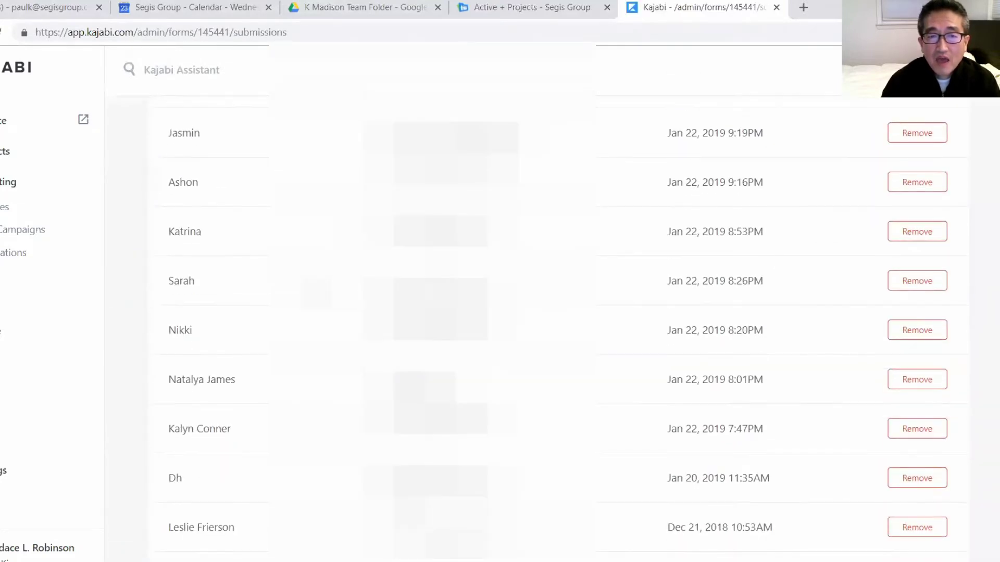
scroll(566, 323, up, 4)
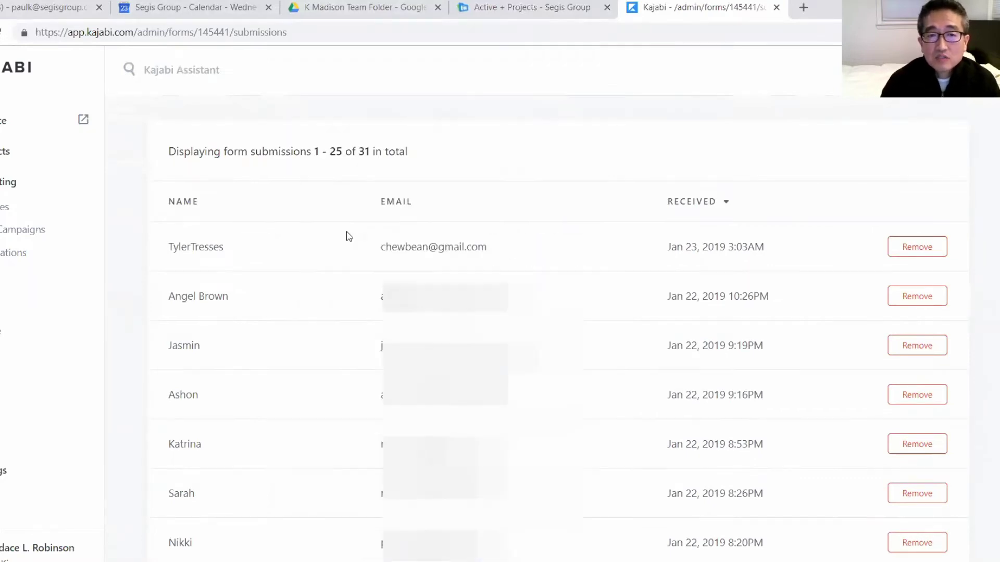
scroll(348, 229, up, 2)
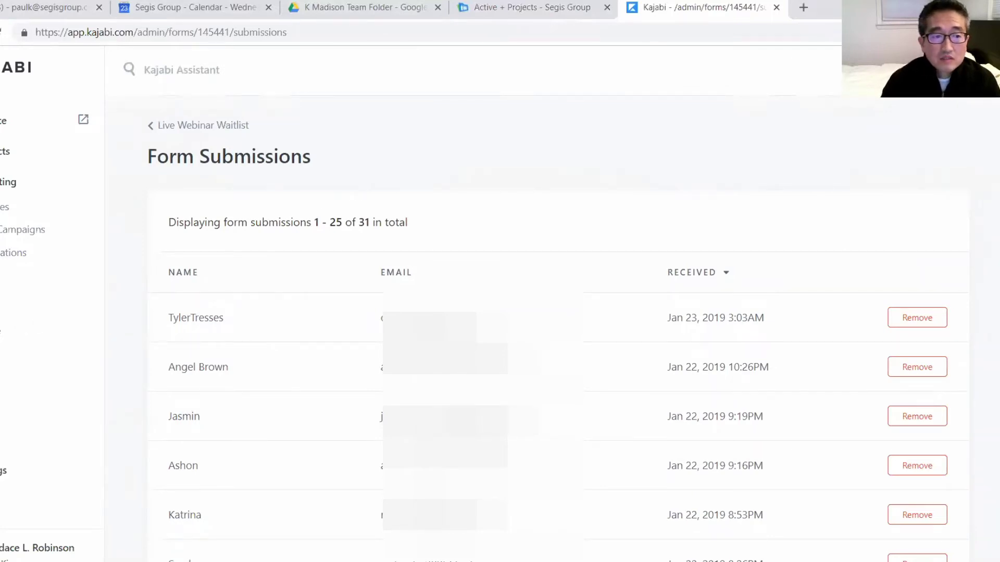
Filter People with 'Has all of these tag(s)' set to the Waitlist tag.
click(11, 357)
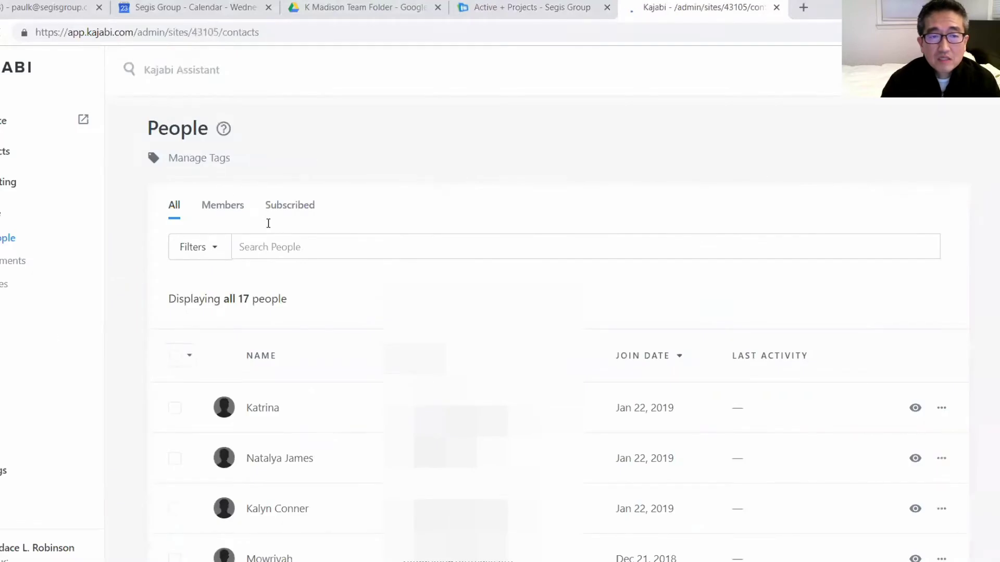
scroll(252, 314, down, 2)
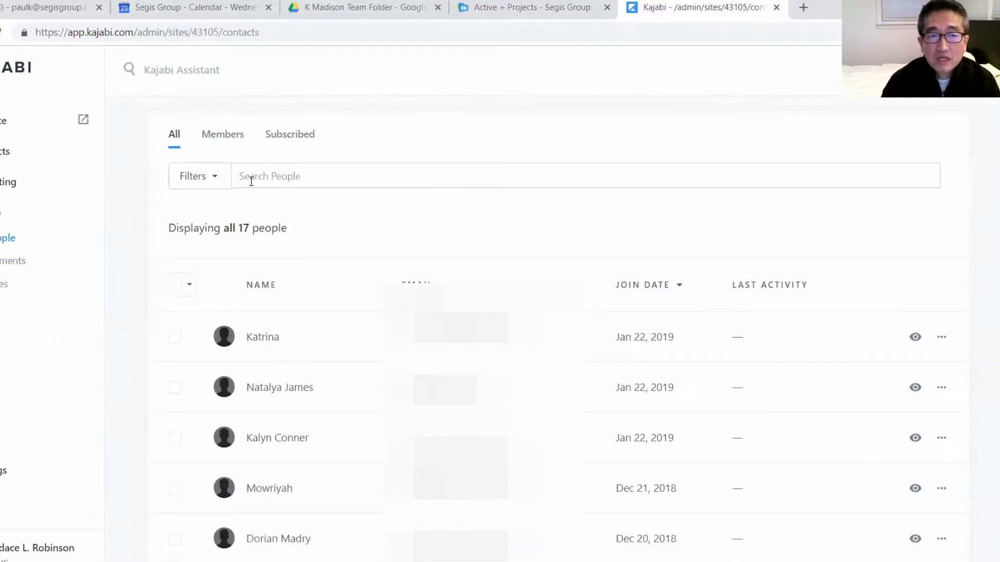
click(207, 183)
click(215, 218)
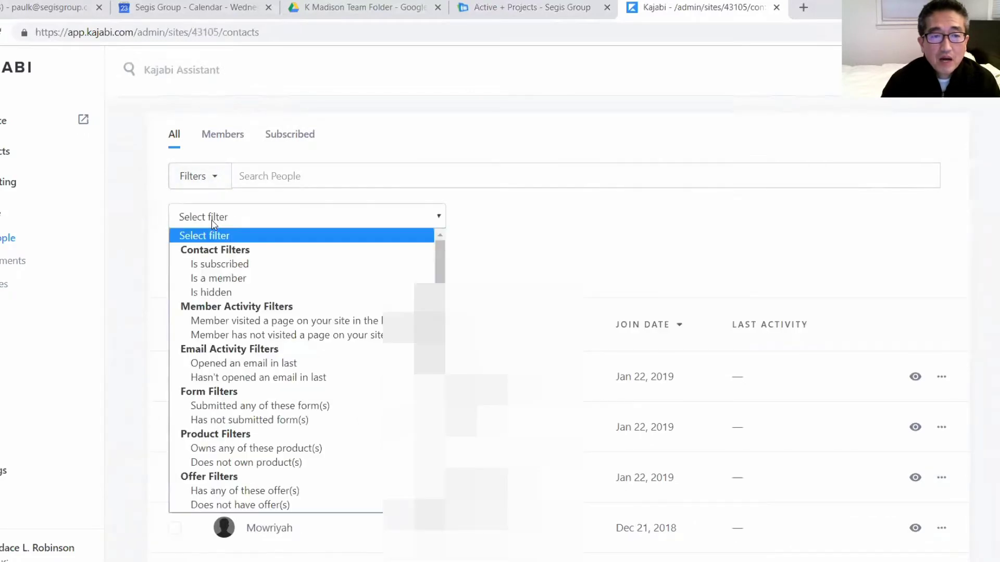
scroll(244, 323, down, 3)
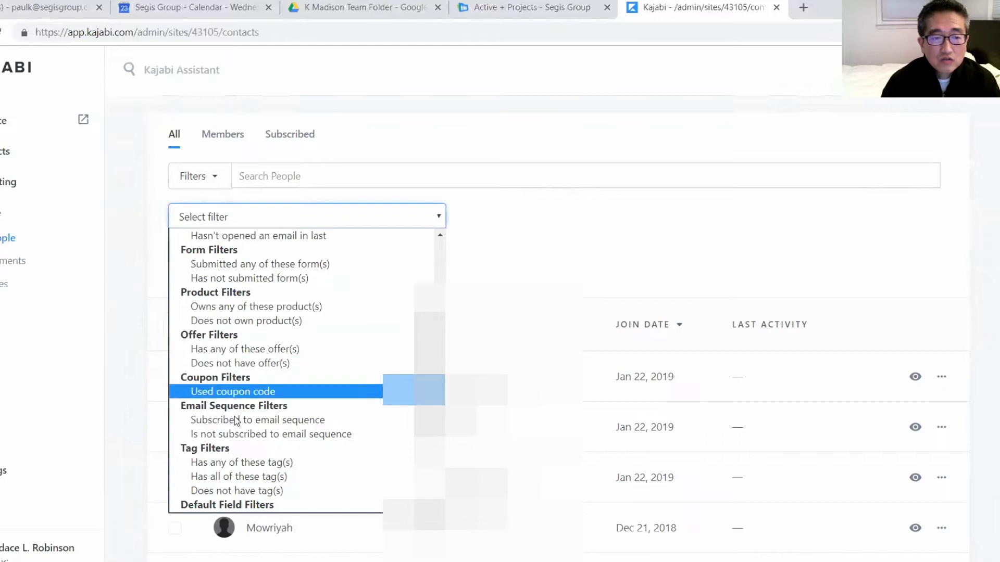
click(224, 477)
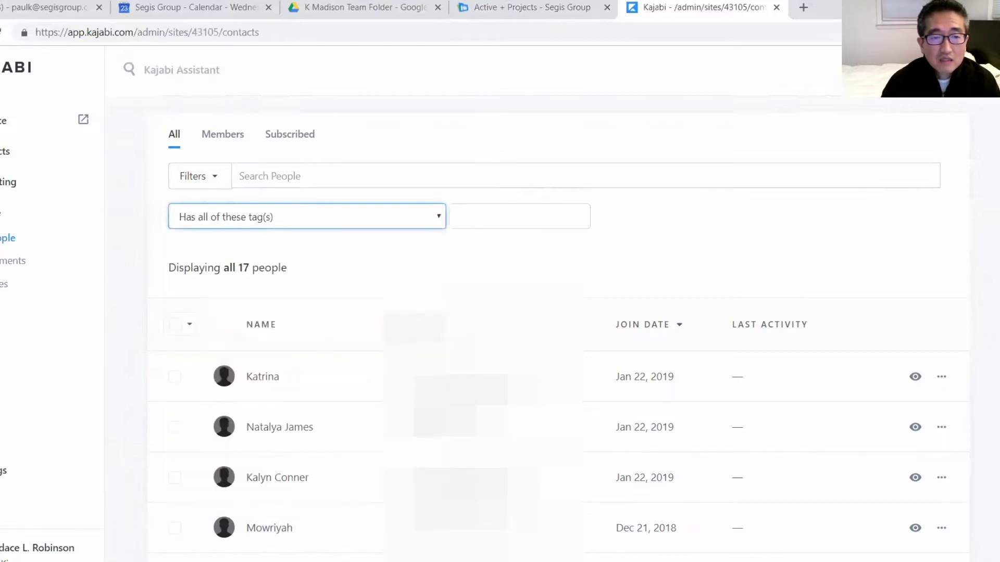
click(493, 216)
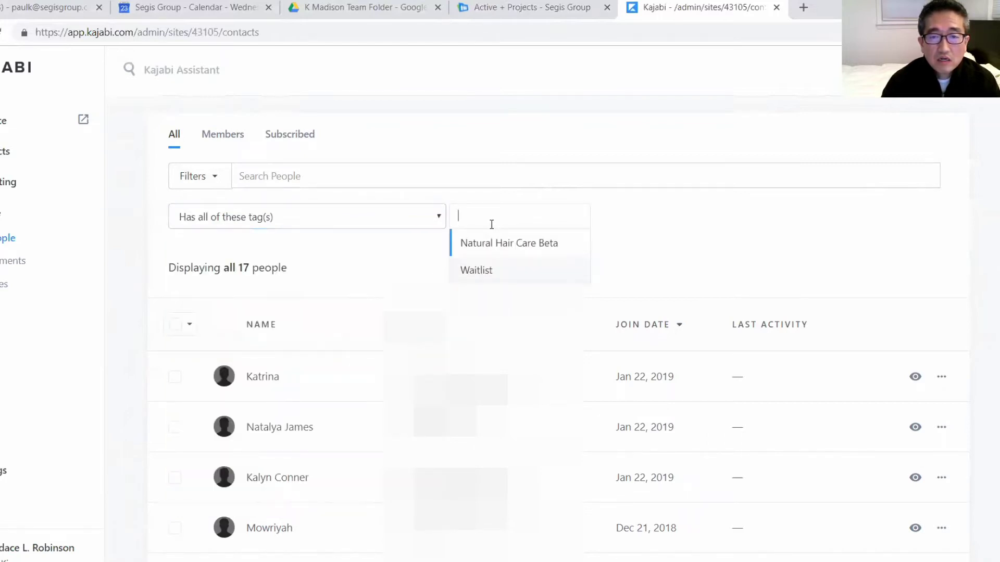
click(487, 270)
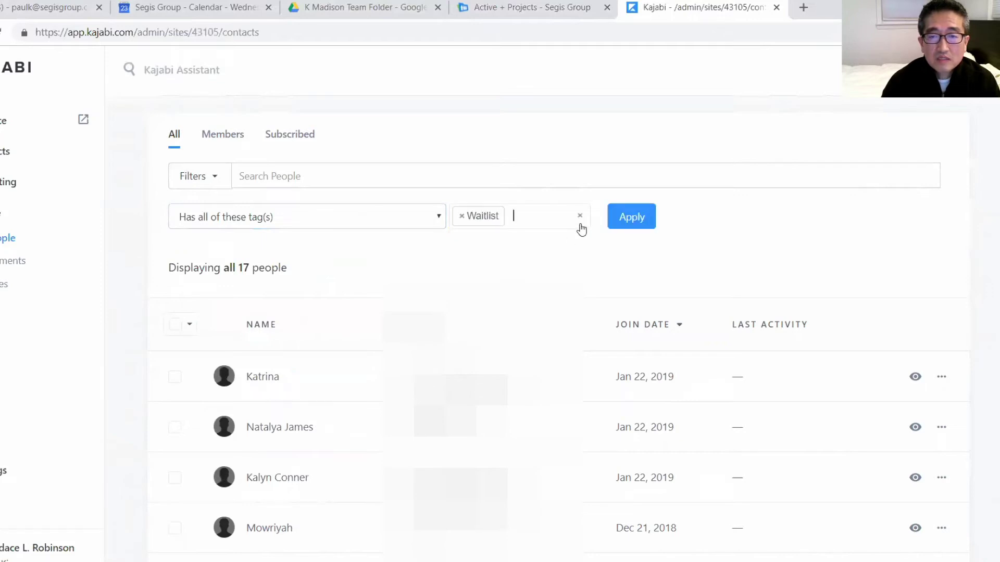
click(629, 219)
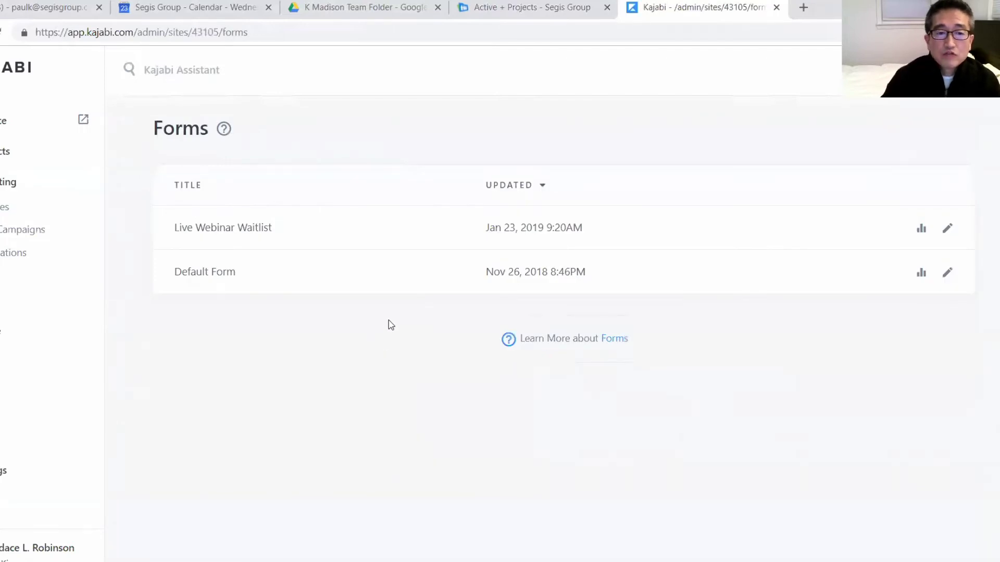
Open the Live Webinar Waitlist form's settings and scroll through them.
click(948, 231)
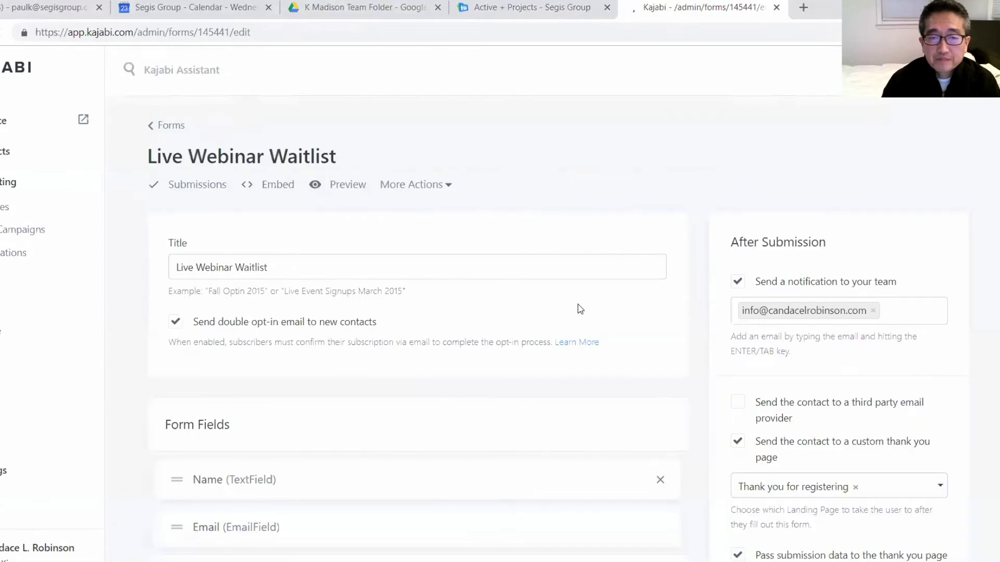
scroll(395, 290, down, 2)
scroll(395, 290, down, 4)
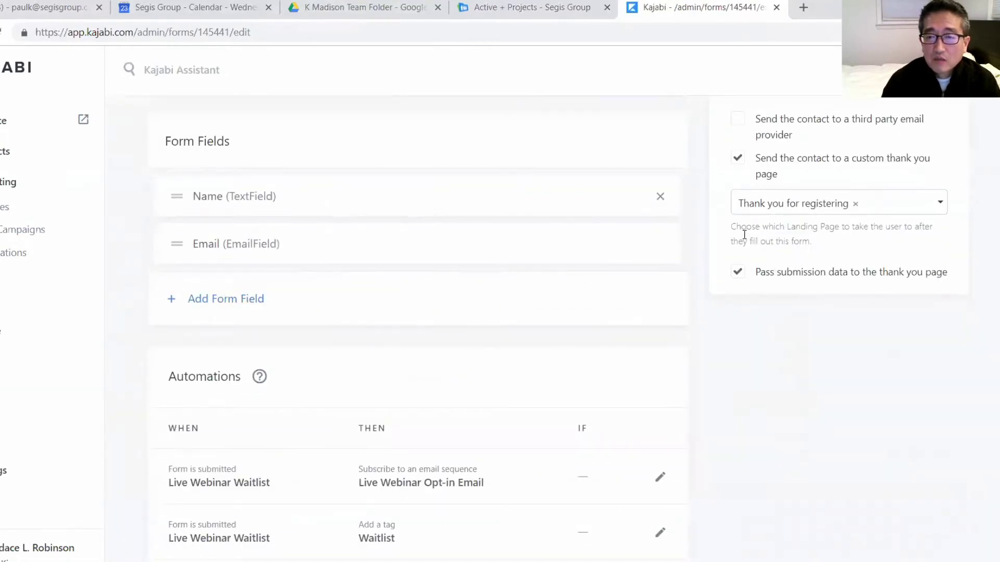
scroll(747, 236, up, 1)
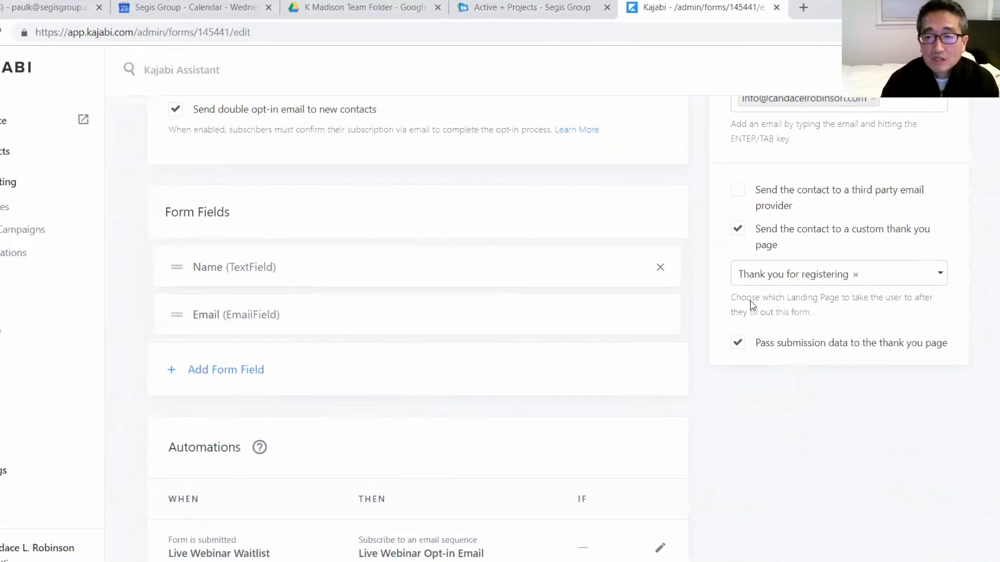
Keep 'Thank you for registering' as the form's custom thank-you page.
click(790, 278)
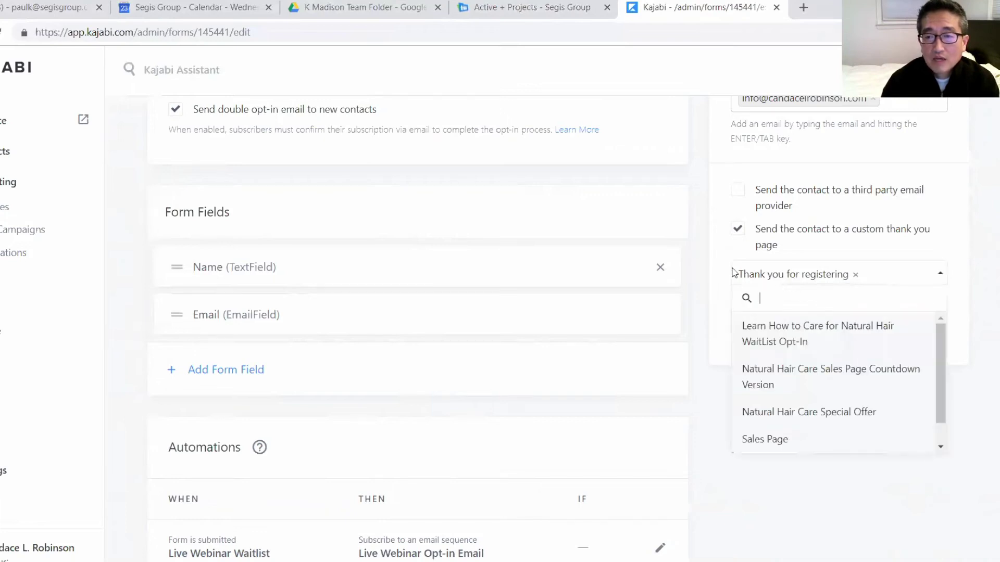
scroll(802, 417, down, 1)
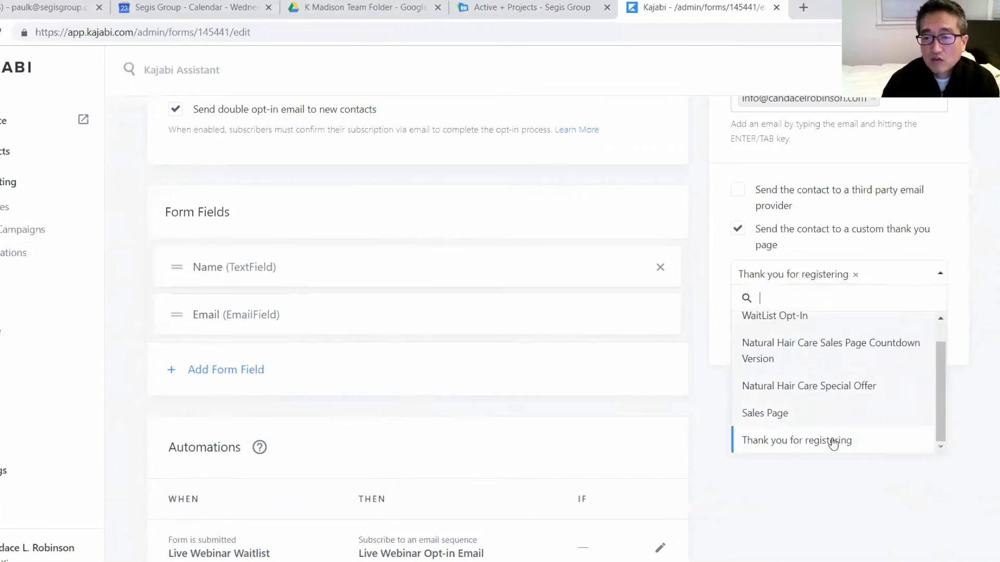
click(575, 215)
scroll(544, 235, up, 3)
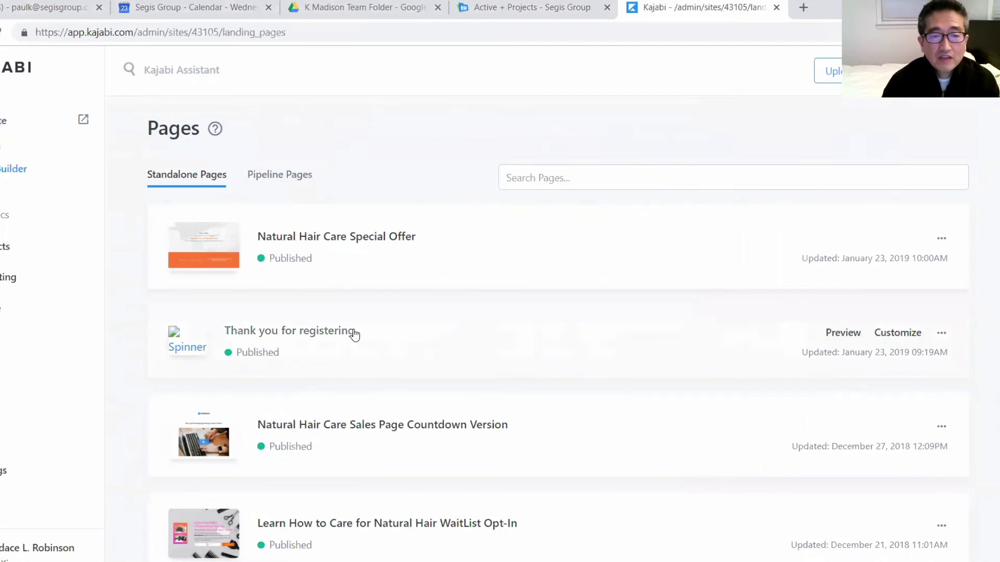
Review the 'Thank you for registering' page in the editor, then return to Marketing > Forms.
click(896, 337)
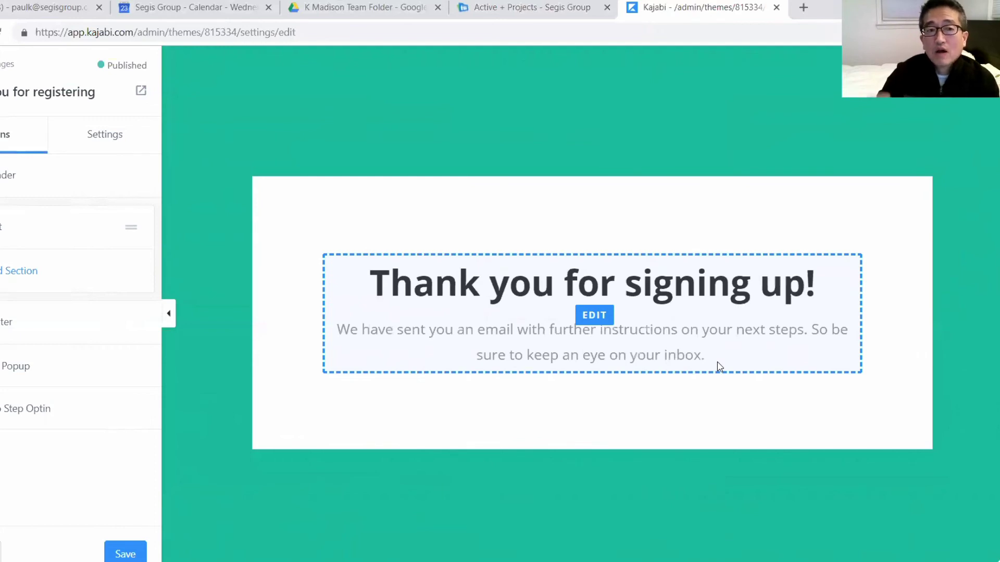
key(alt+Left)
click(45, 294)
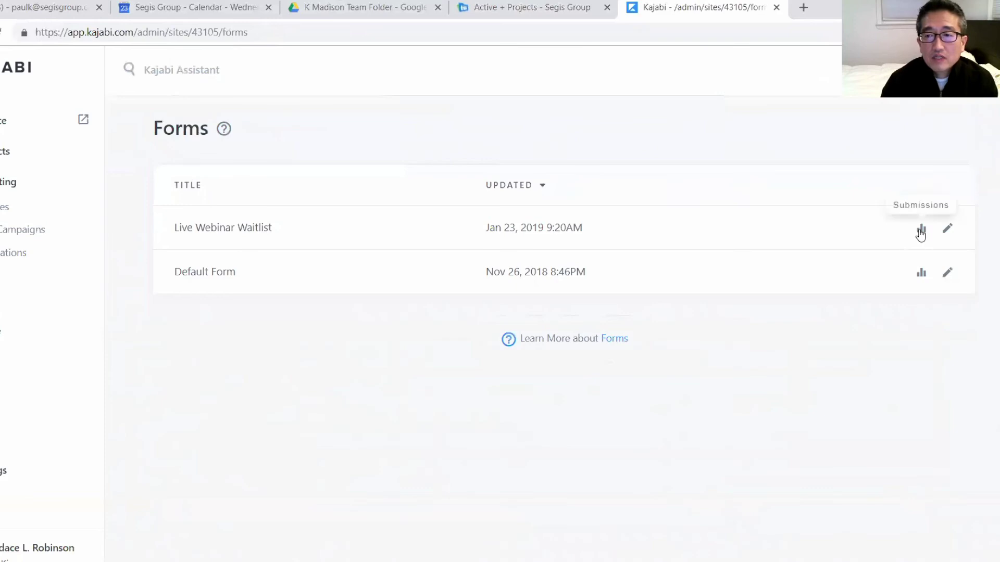
Show the Live Webinar Waitlist submissions table and scroll through its 31 entries.
click(921, 230)
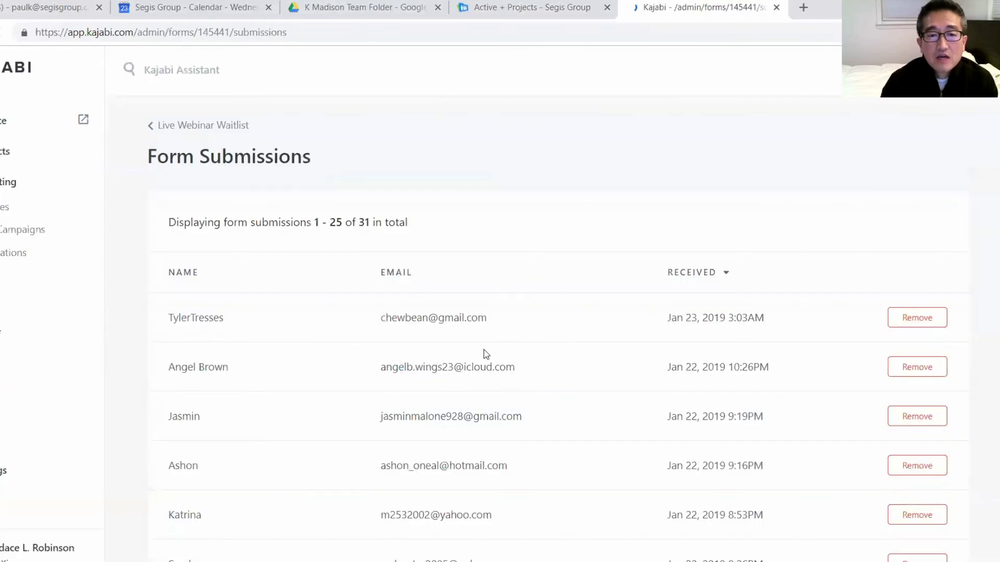
scroll(484, 354, down, 3)
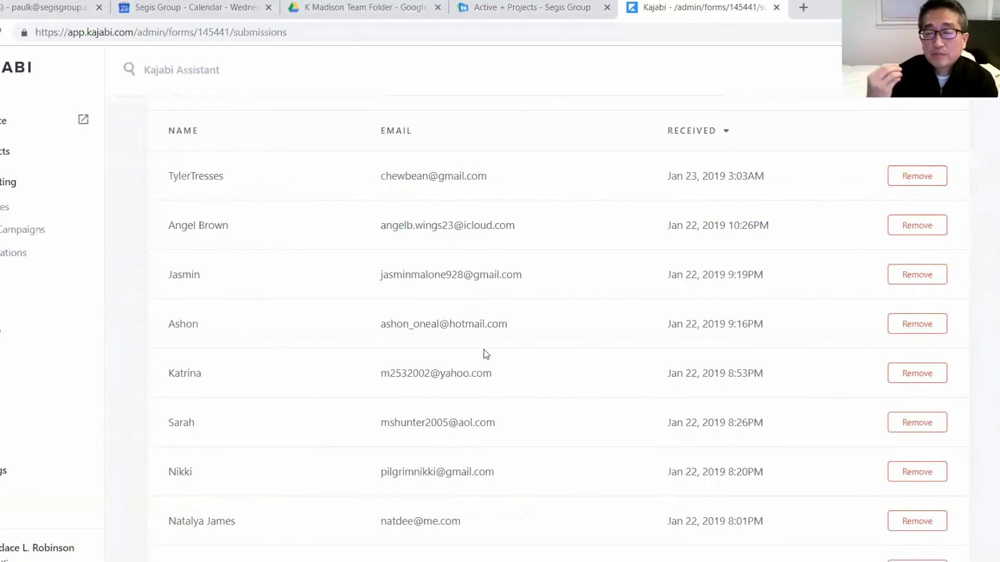
scroll(486, 355, up, 3)
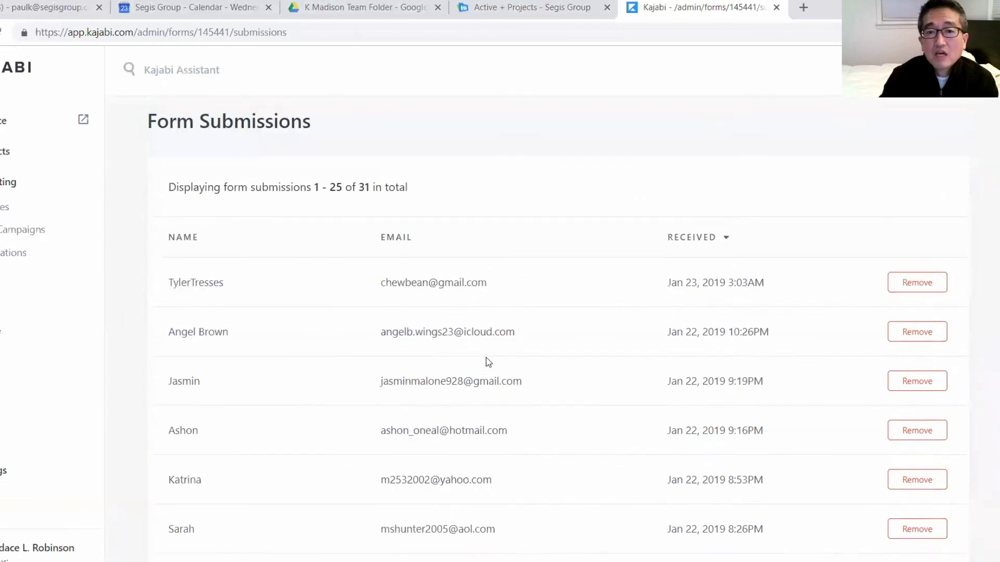
scroll(507, 353, down, 3)
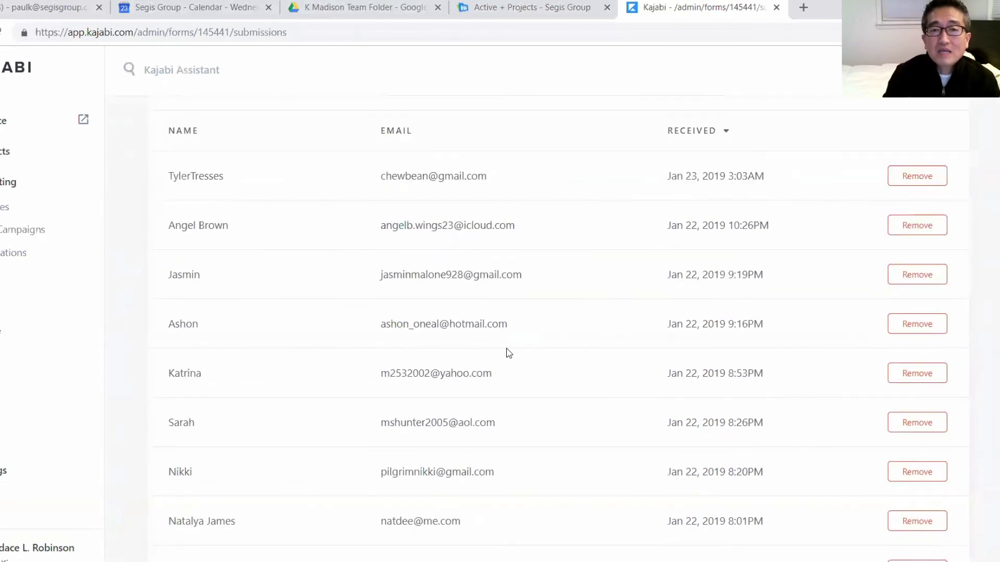